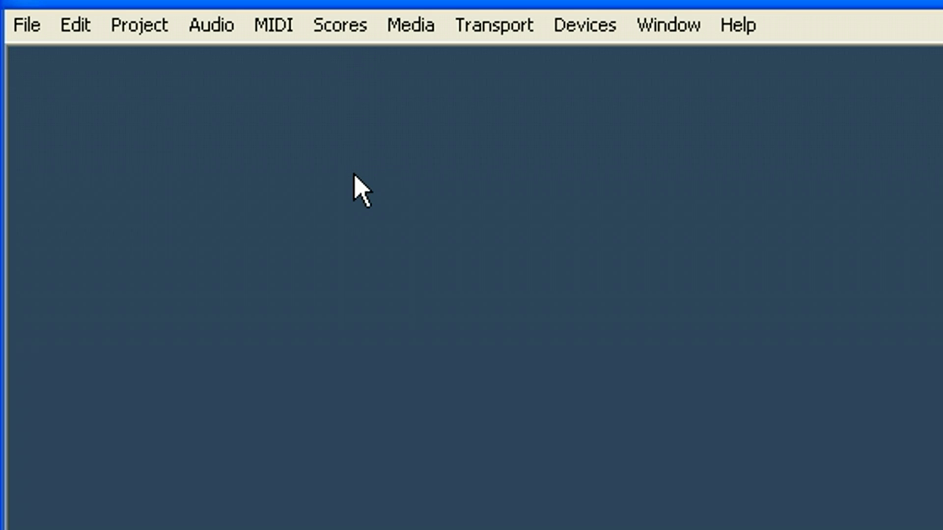
- Start a new project from the File menu and choose My Documents as its parent folder
left_click(25, 25)
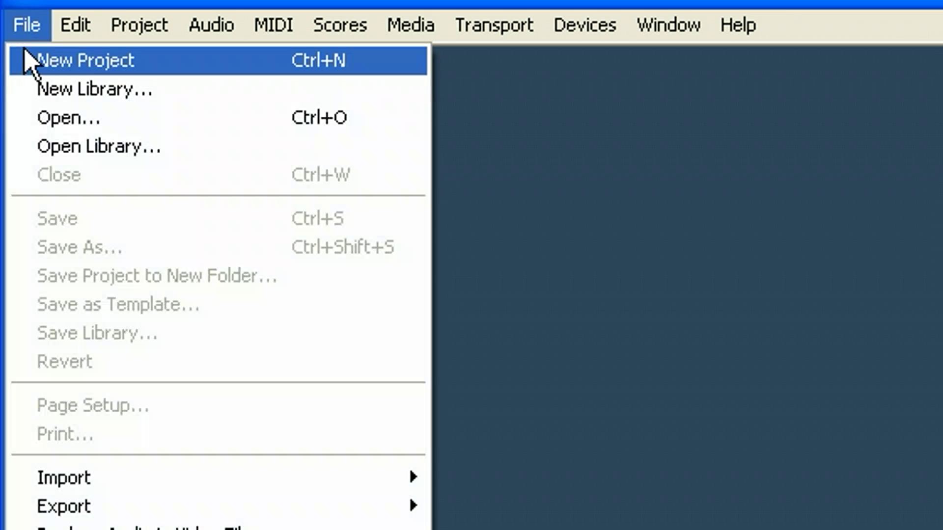
left_click(59, 60)
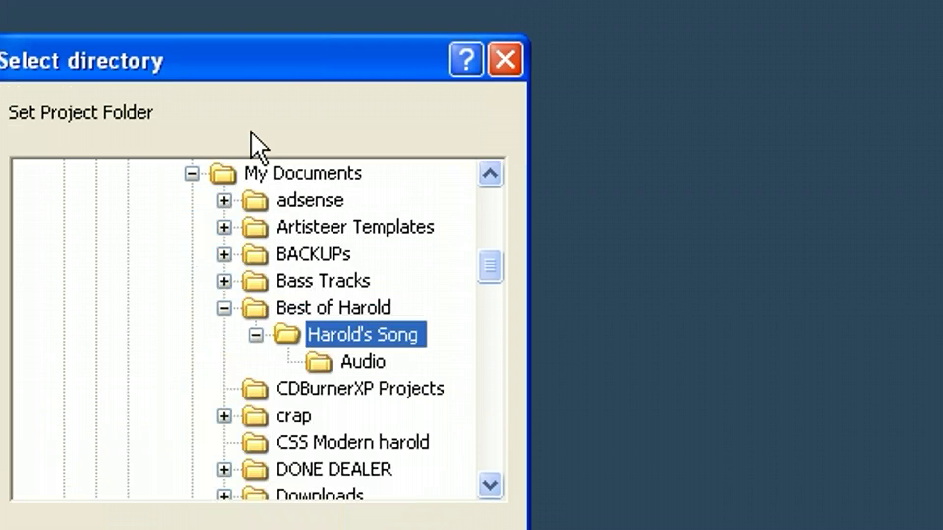
left_click(231, 141)
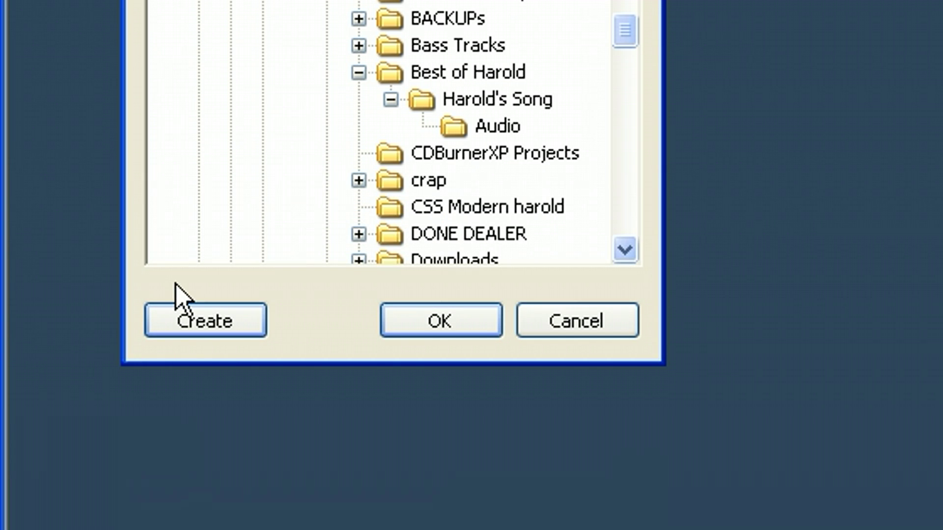
- Look through an existing song folder, then return to My Documents and begin a new folder
left_click(426, 72)
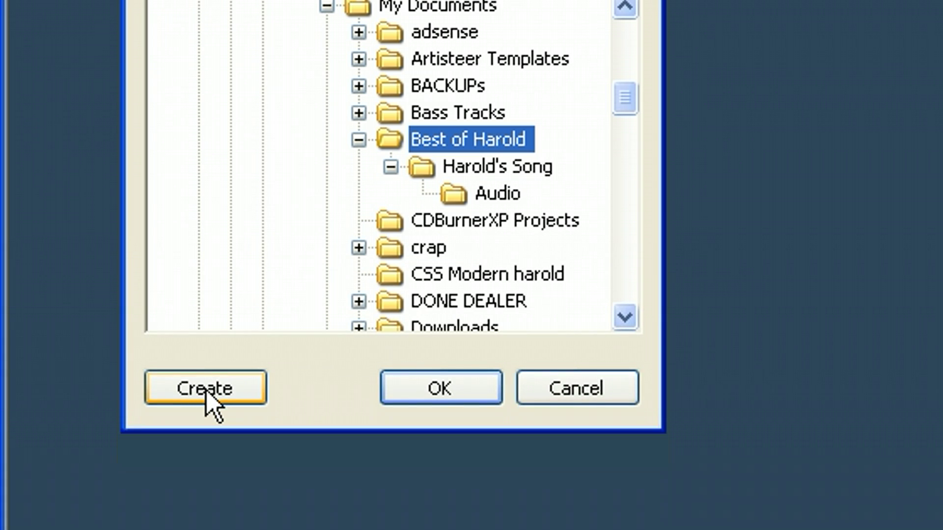
left_click(465, 167)
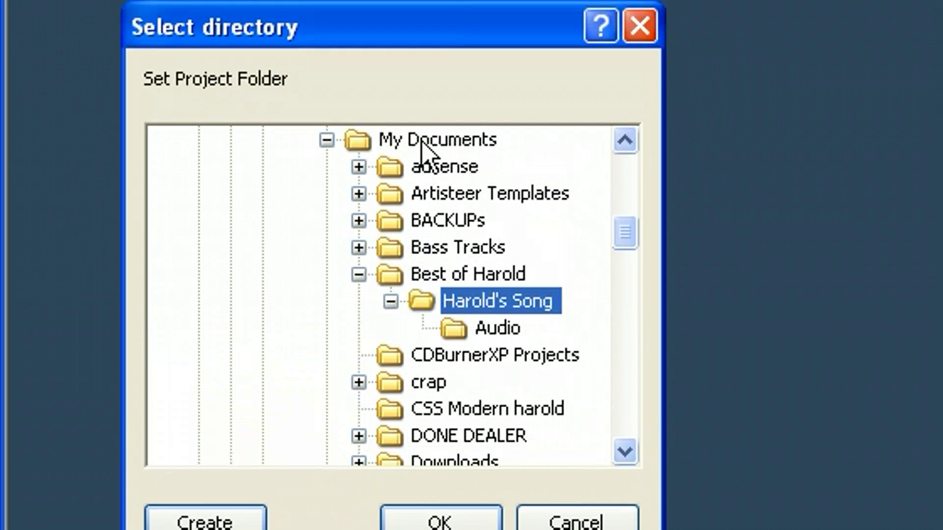
left_click(421, 8)
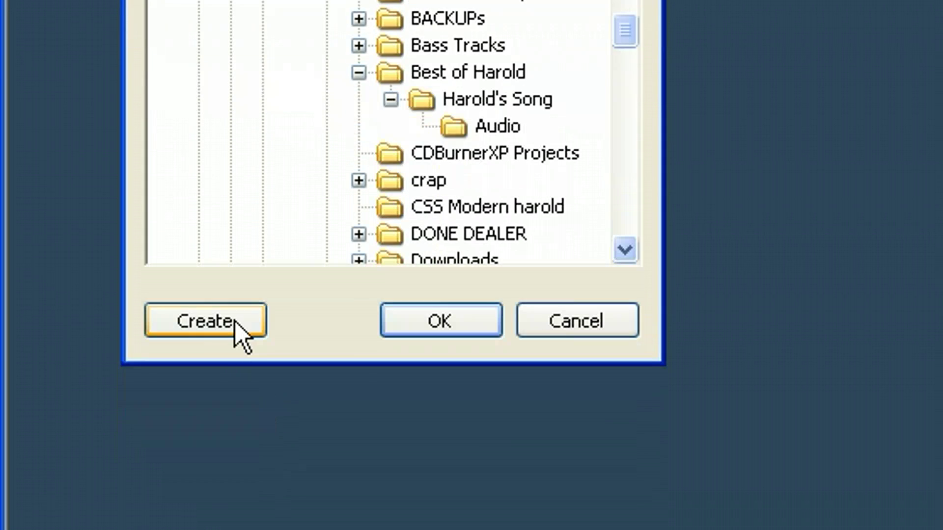
left_click(235, 320)
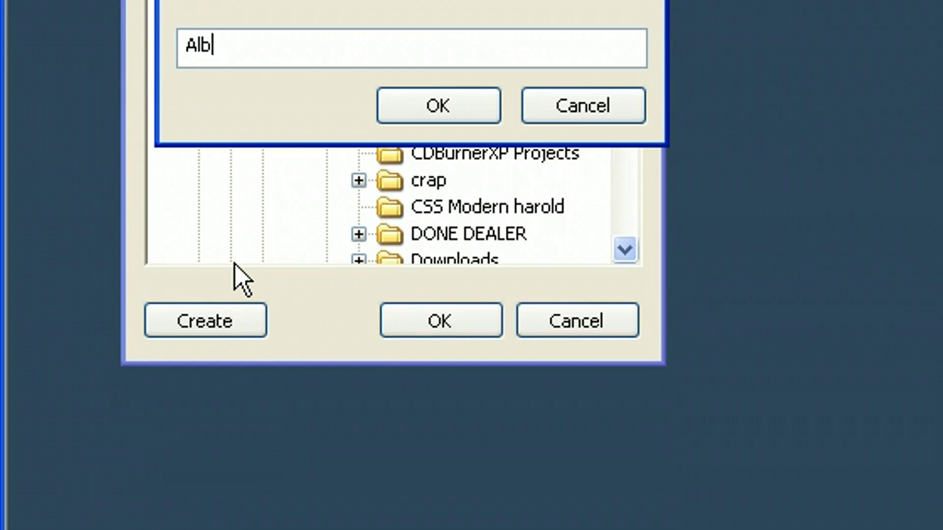
- Create the 'Album Name' folder in My Documents and start another folder for the project
type("Album Name")
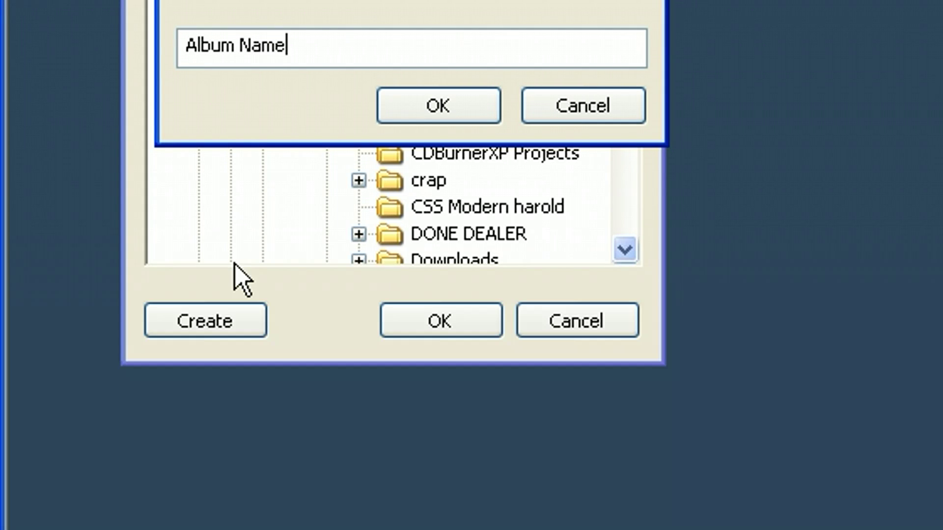
key("Return")
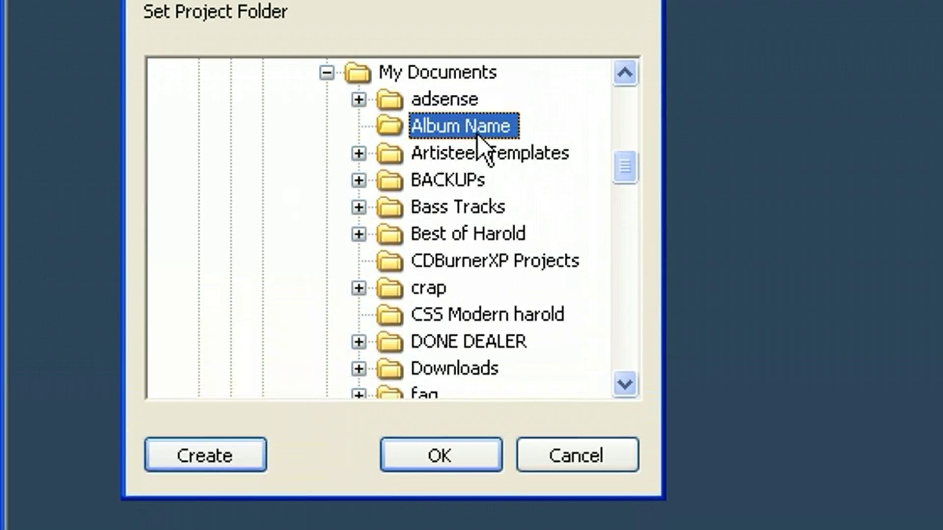
left_click(181, 467)
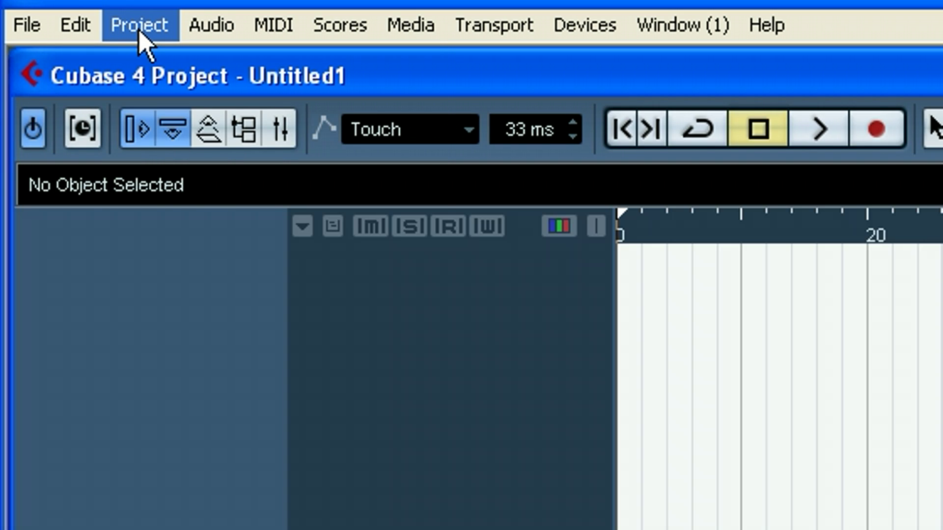
left_click(140, 26)
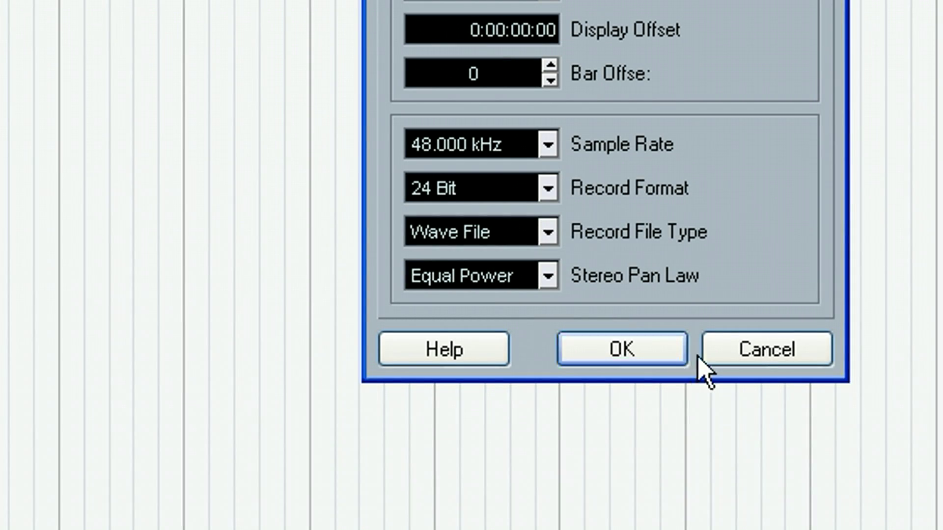
left_click(717, 356)
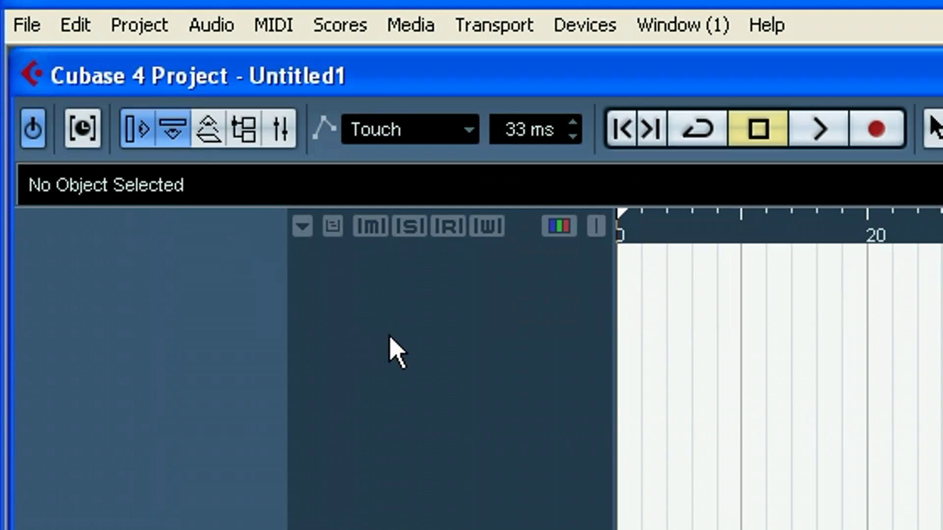
- Look through the track context menu and Audio menu, then close the Mixer
right_click(254, 238)
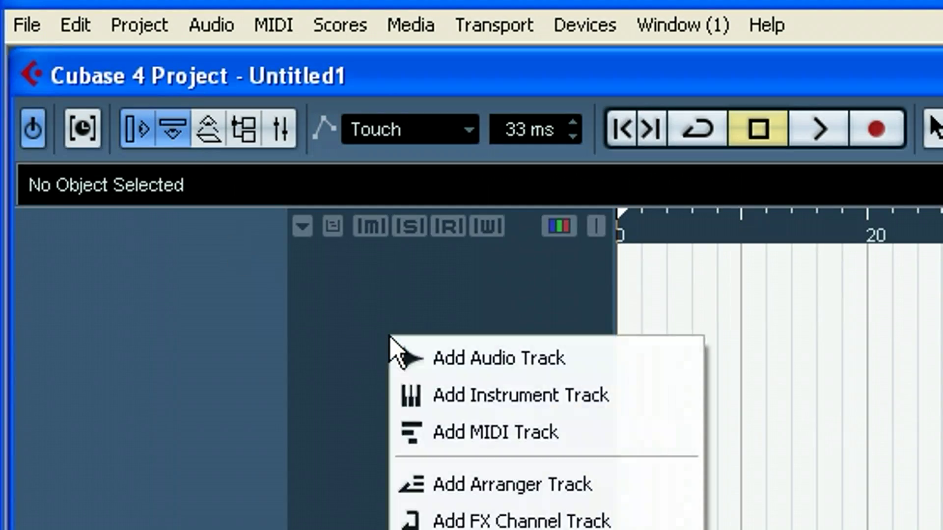
right_click(437, 278)
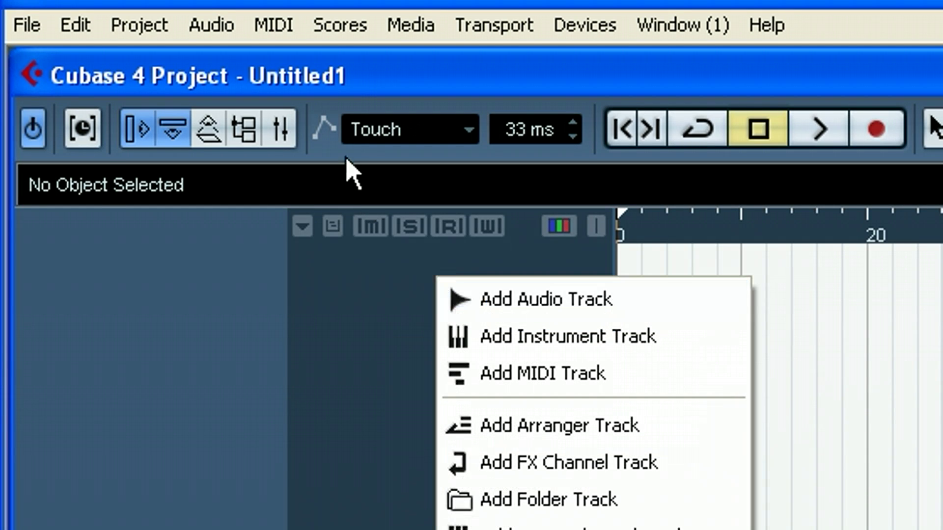
left_click(357, 85)
left_click(232, 37)
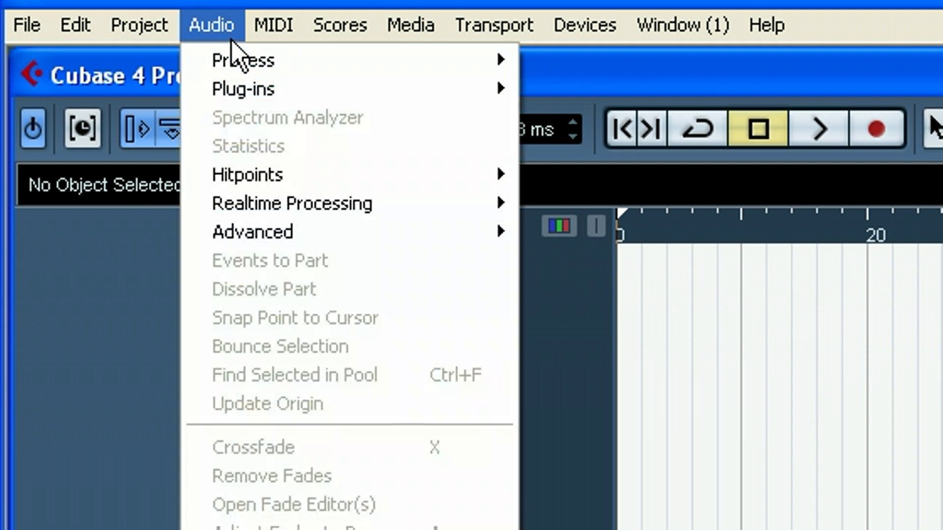
mouse_move(146, 36)
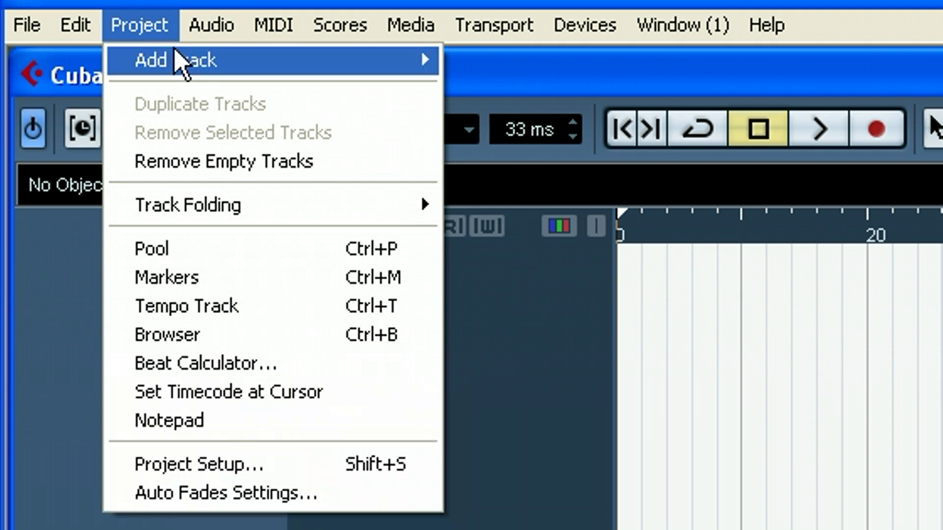
mouse_move(199, 63)
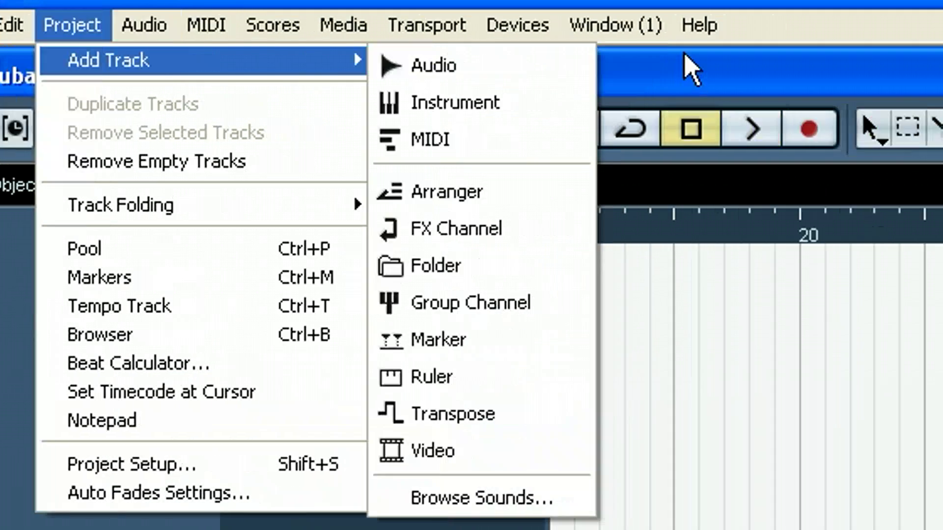
left_click(715, 16)
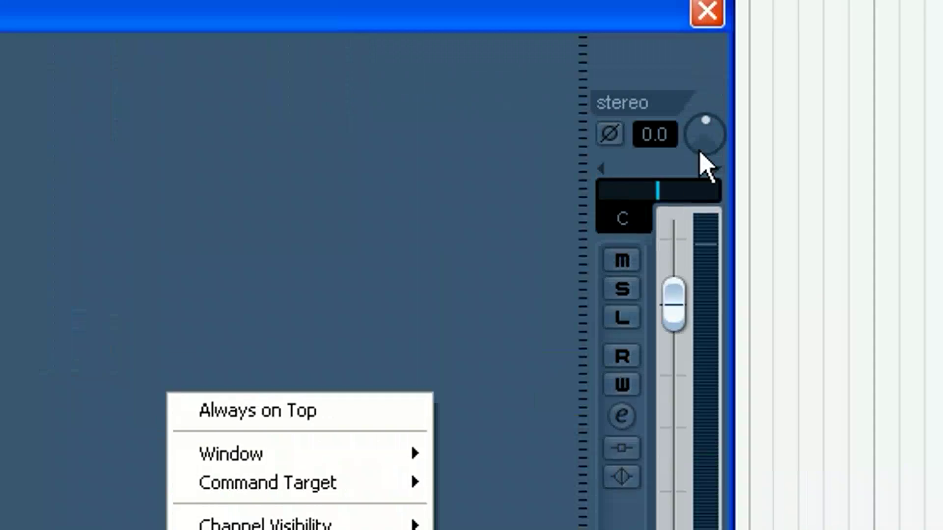
left_click(707, 11)
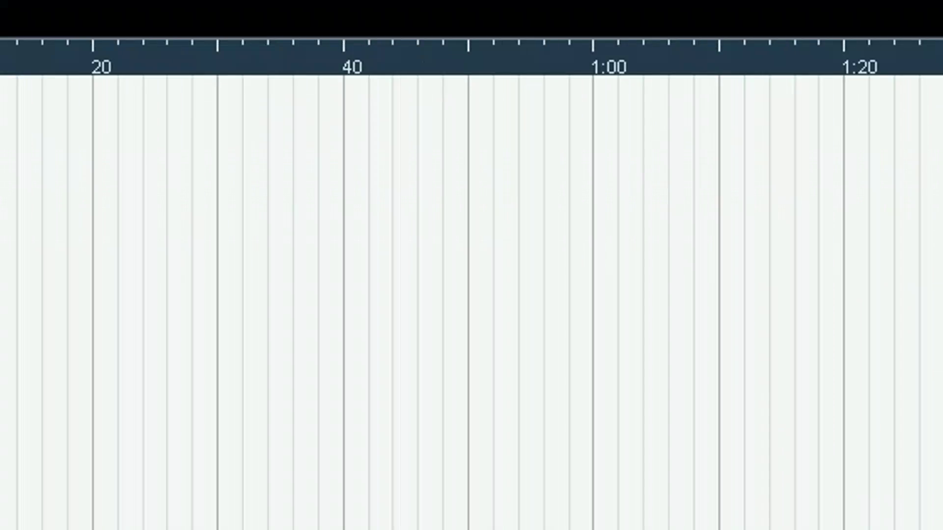
- Add four mono audio tracks, Audio 01 to Audio 04, from the track list menu
right_click(253, 176)
left_click(283, 195)
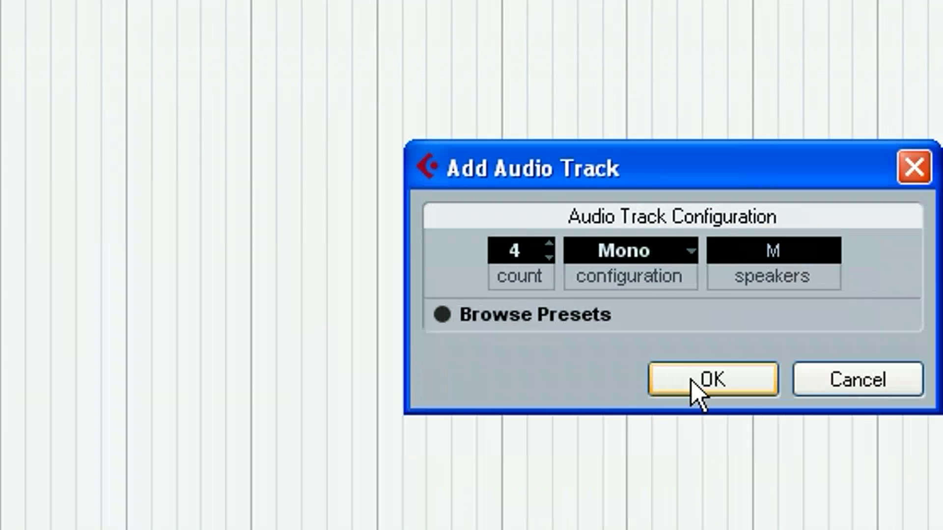
left_click(825, 477)
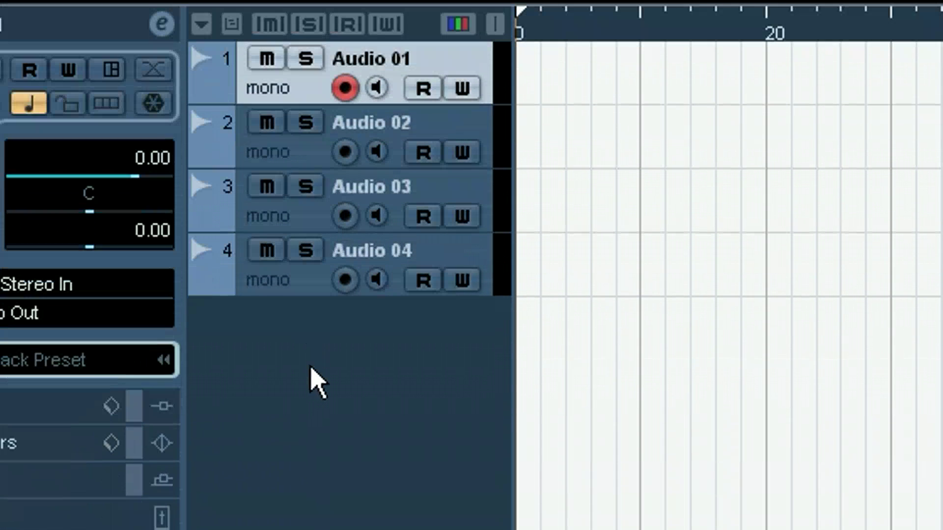
- Dismiss the track context menu without adding a track and bring up the Mixer
right_click(311, 435)
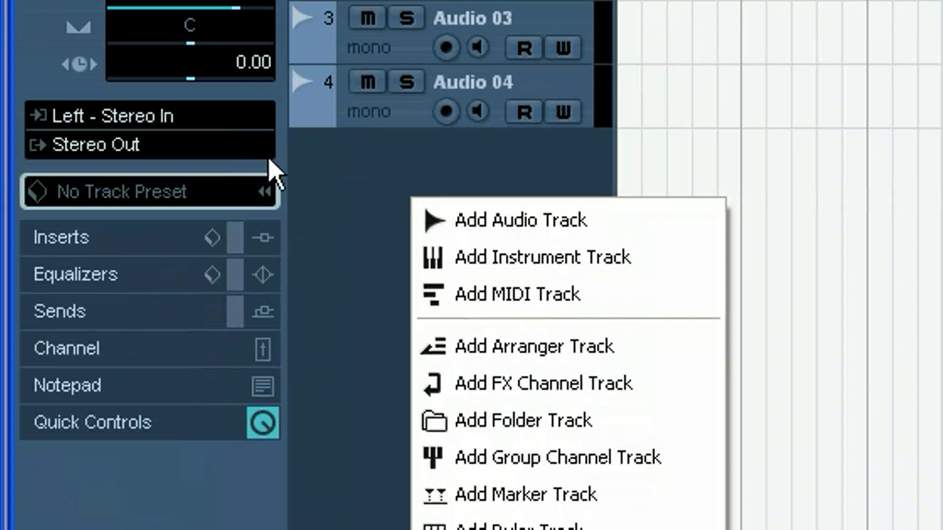
left_click(319, 175)
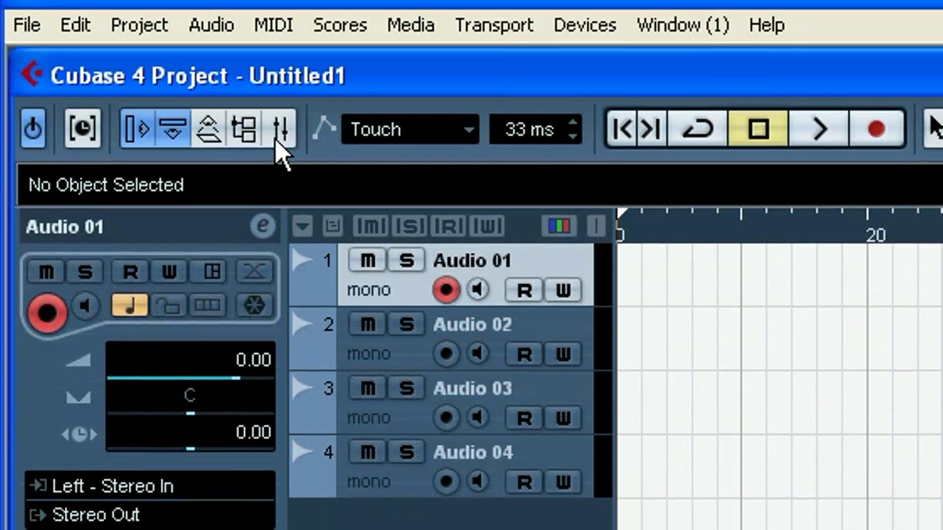
left_click(277, 137)
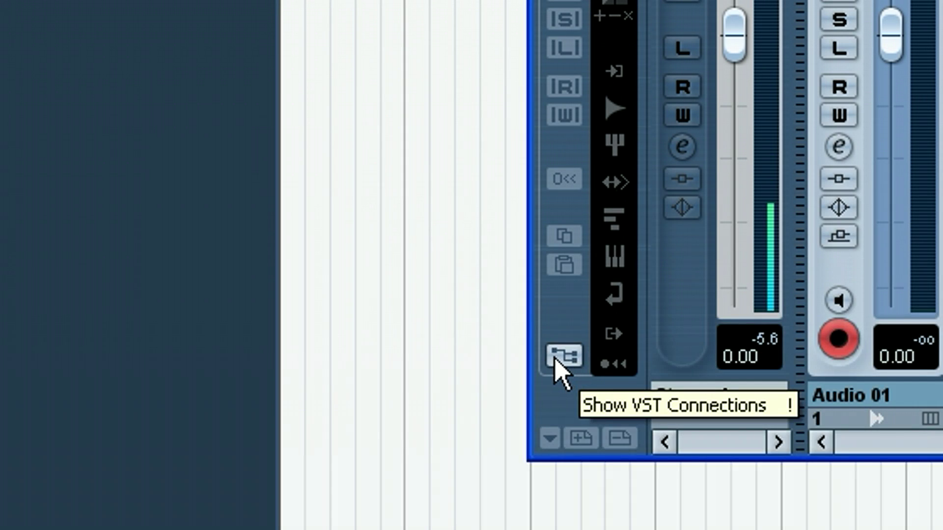
- Open VST Connections from the Mixer and start a new bus on the Inputs page
left_click(562, 373)
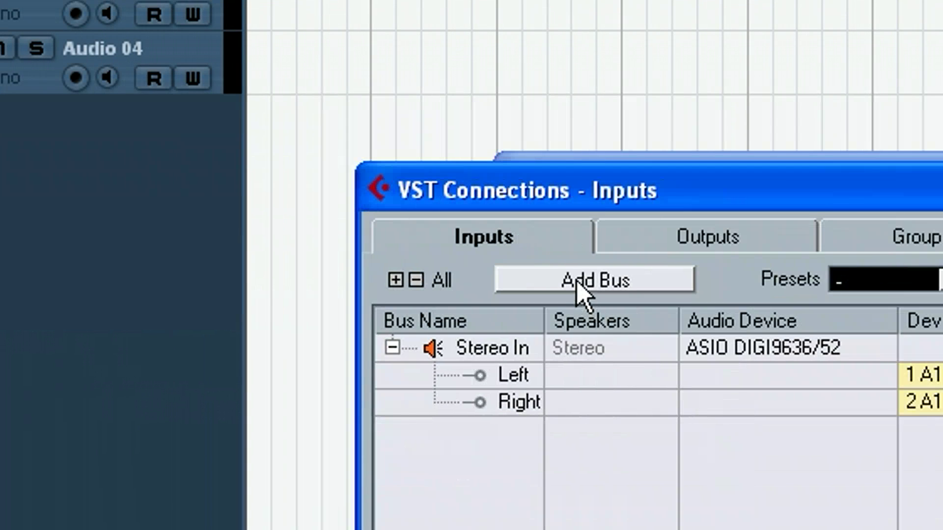
left_click(597, 282)
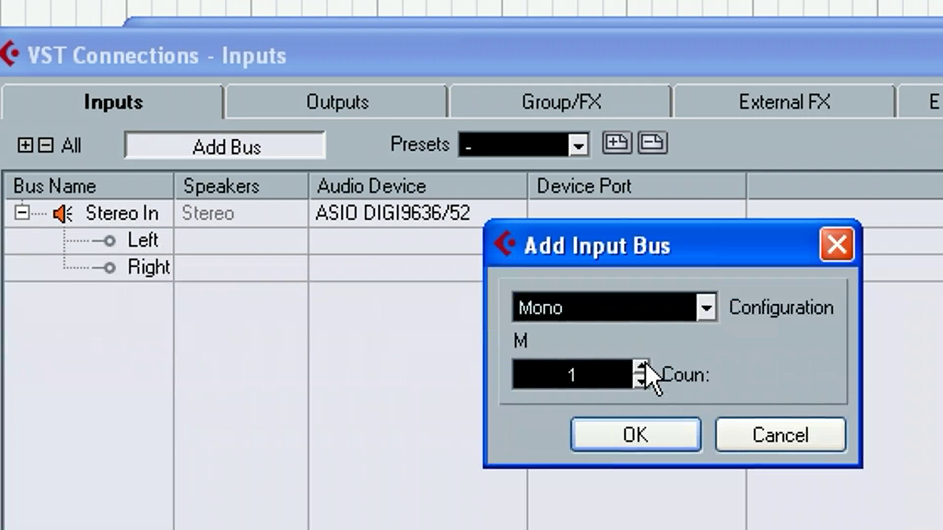
- Add four mono input buses and rename the first one Bass
left_click(642, 367)
left_click(641, 367)
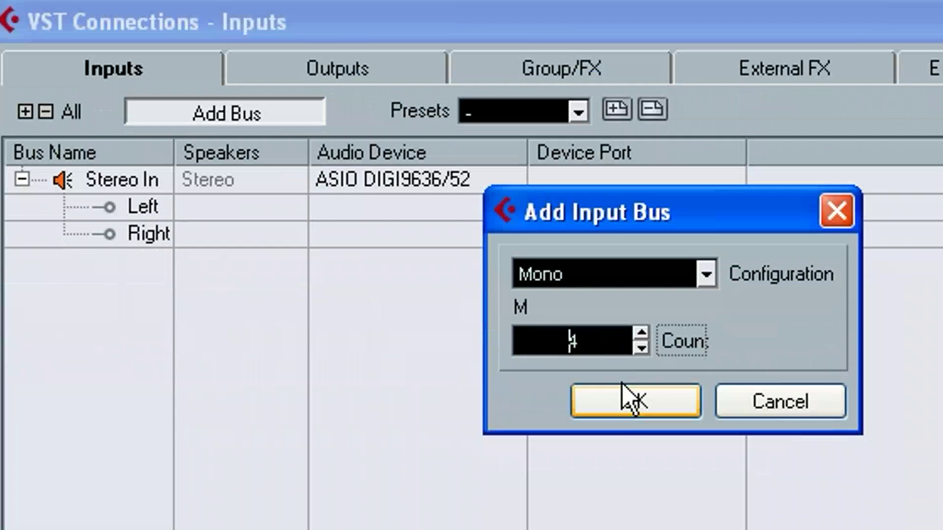
left_click(628, 431)
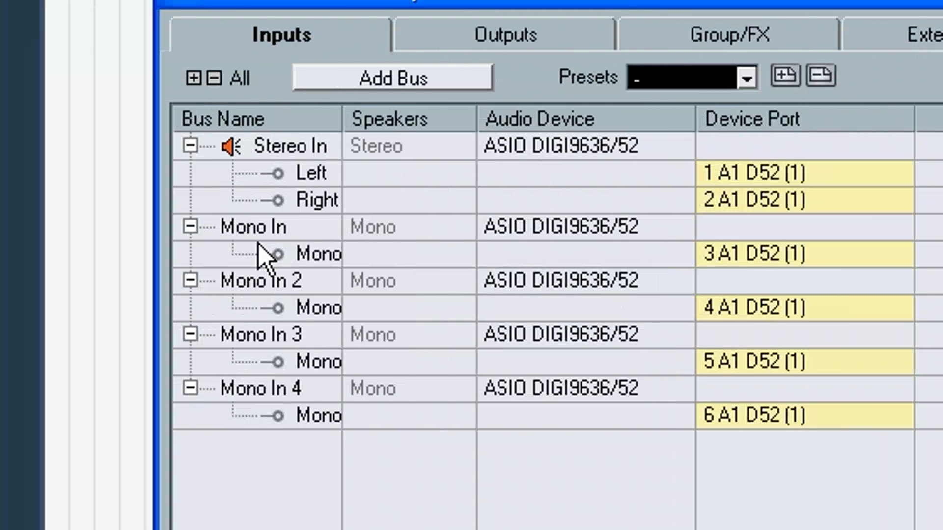
double_click(259, 227)
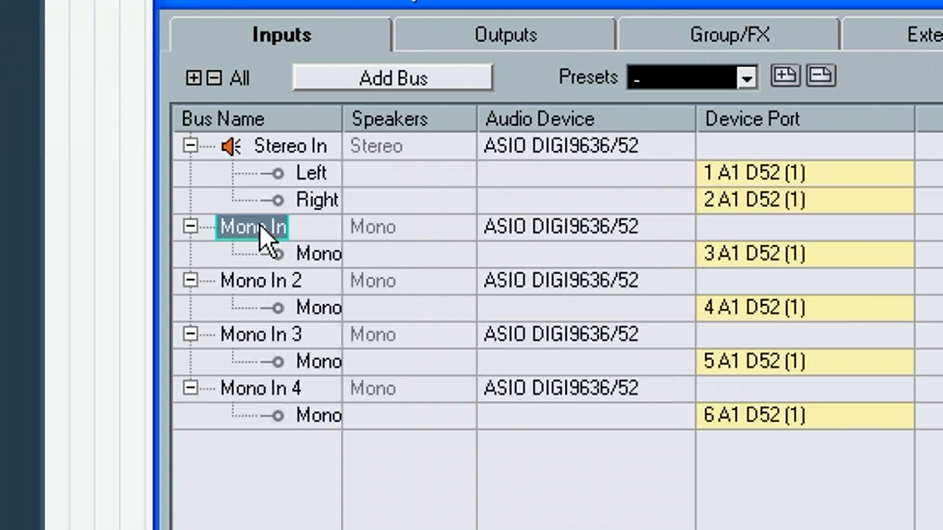
type("B")
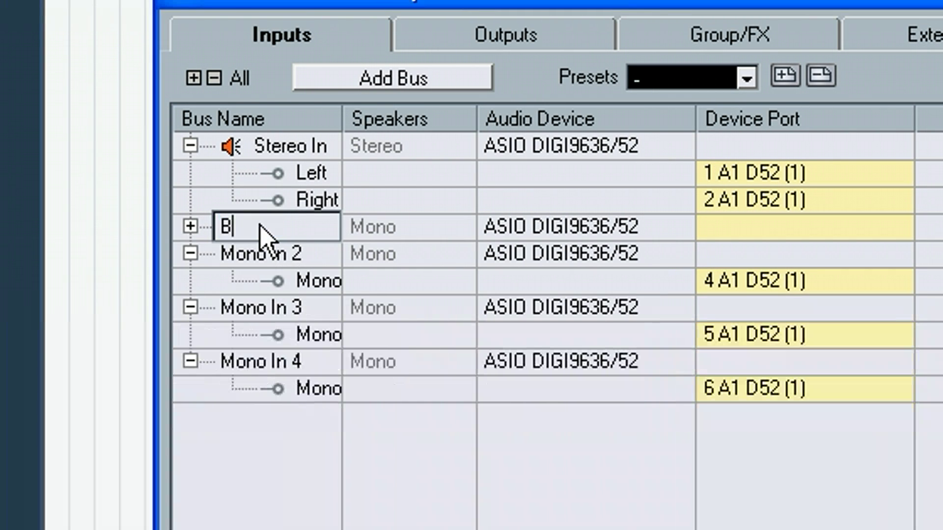
type("ass")
- Rename the next two input buses Guitar and Drums
key("Tab")
type("G")
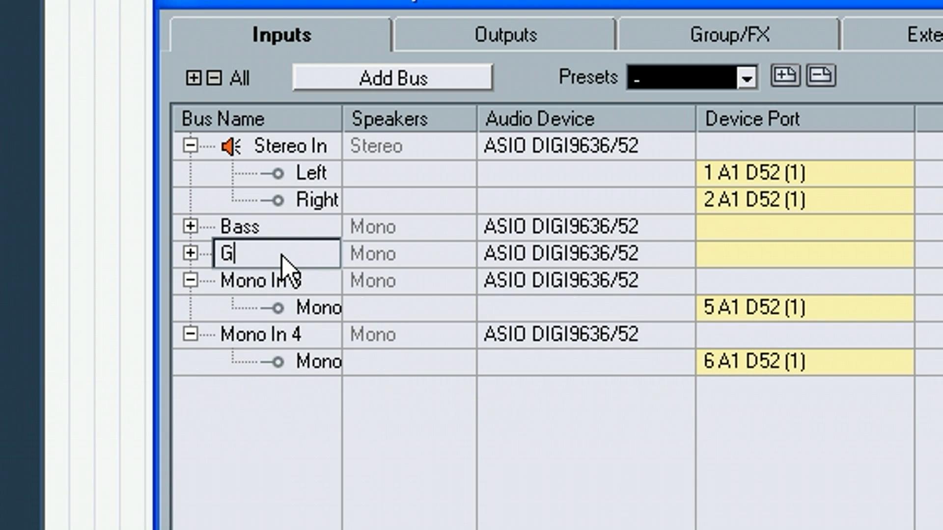
key("Tab")
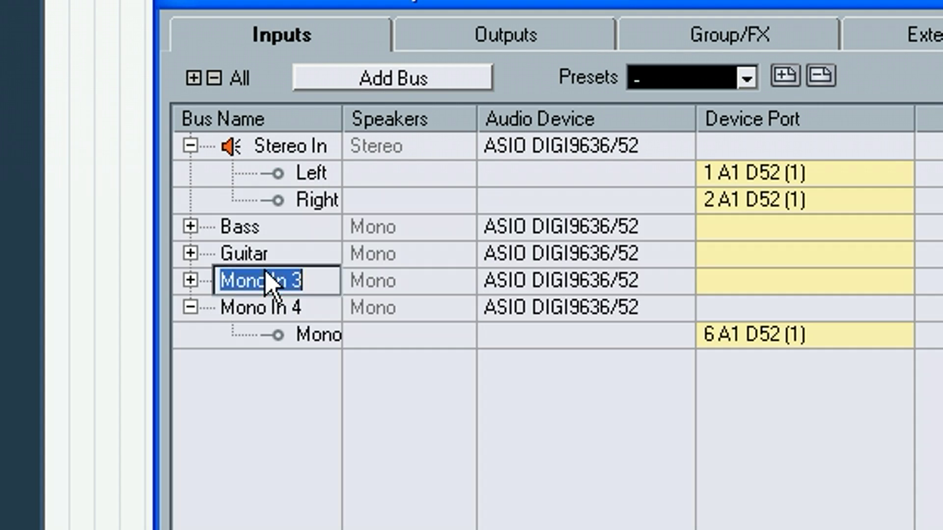
type("Drums")
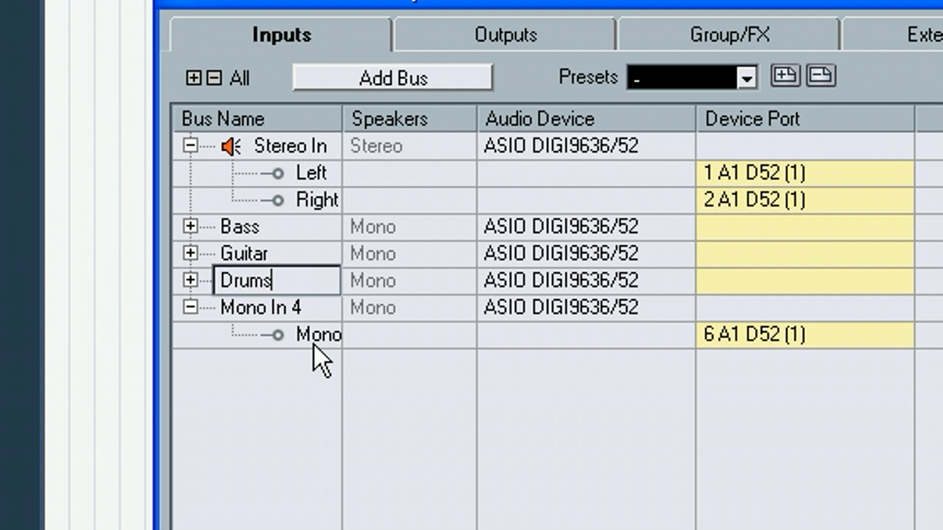
key("Return")
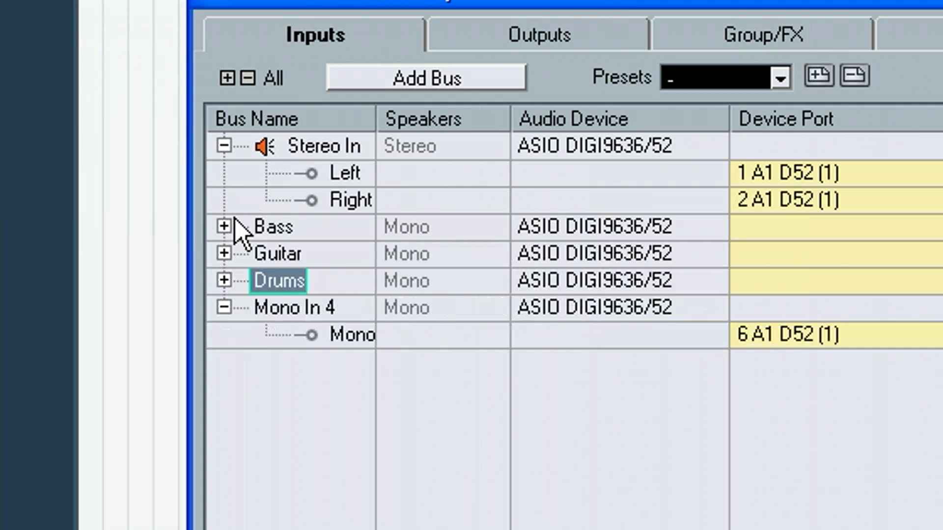
- Expand the Bass, Guitar and Drums buses, leave Bass on port 3 A1 D52, then close VST Connections
left_click(191, 225)
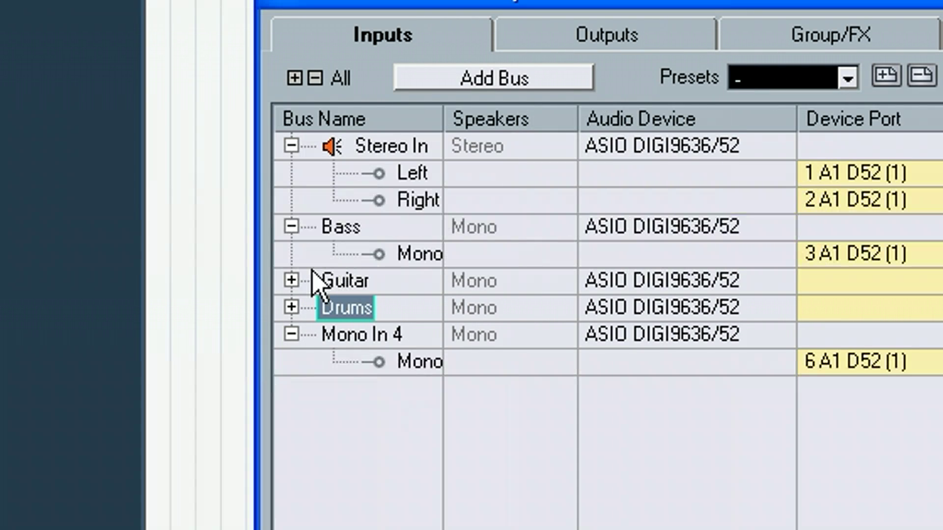
left_click(224, 280)
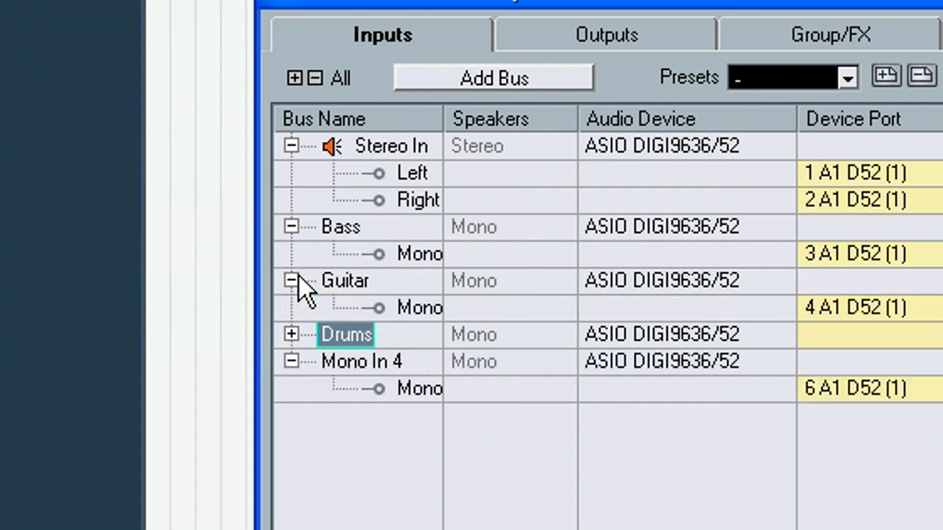
left_click(298, 331)
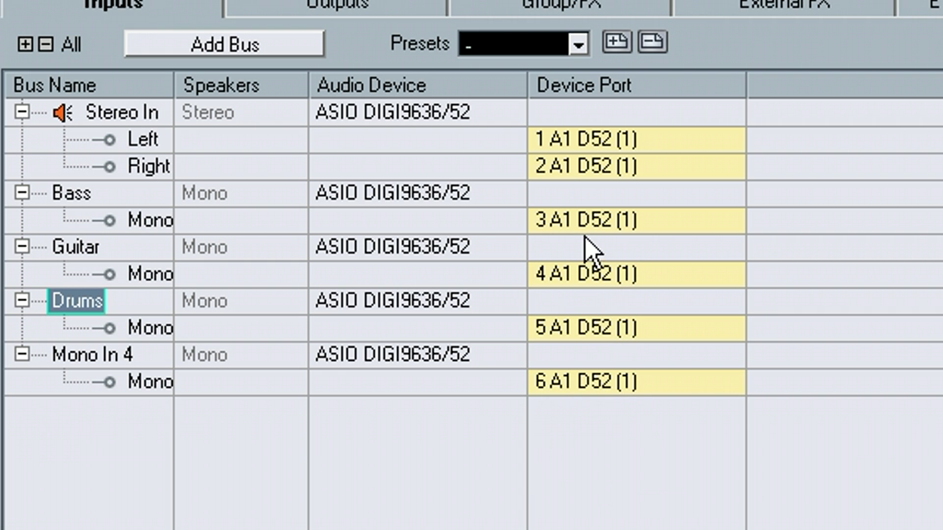
left_click(590, 225)
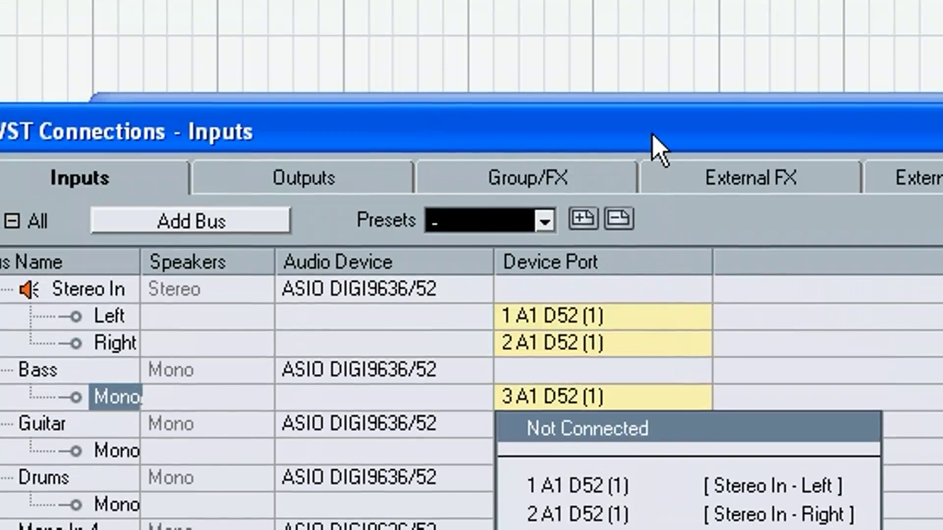
left_click(611, 343)
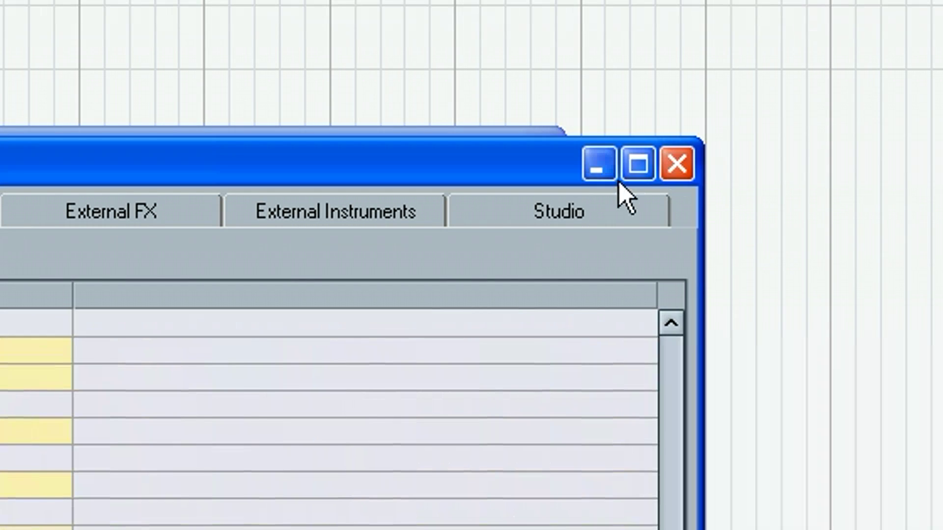
left_click(677, 169)
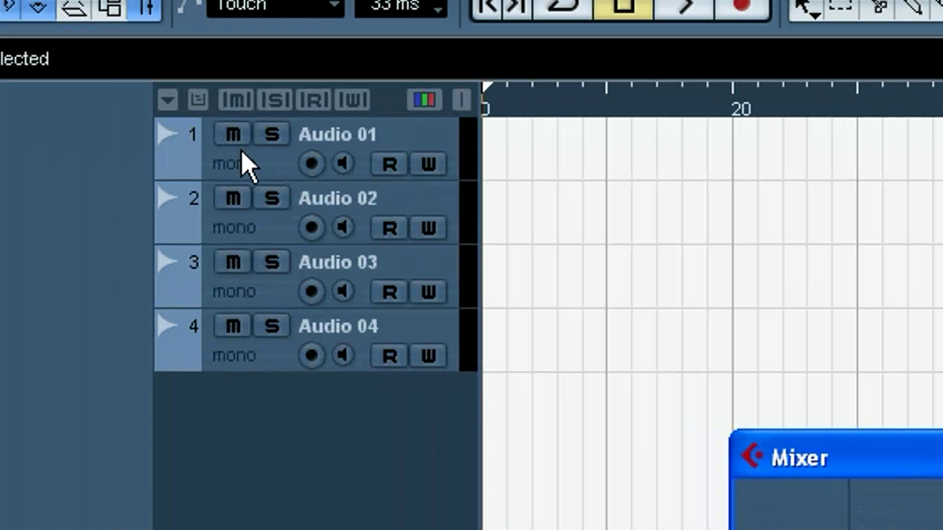
- Toggle mute on Audio 01 off again and select the Audio 02 track
left_click(233, 135)
left_click(233, 134)
left_click(253, 167)
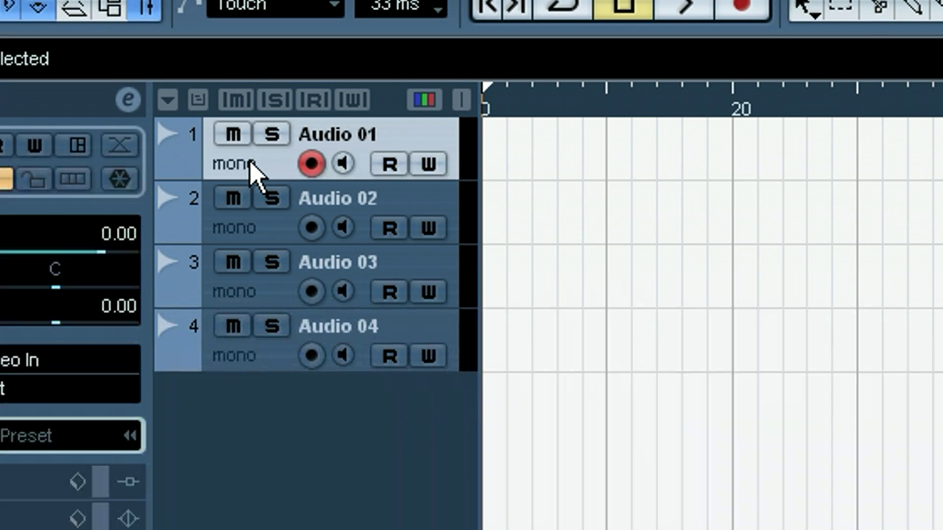
left_click(329, 236)
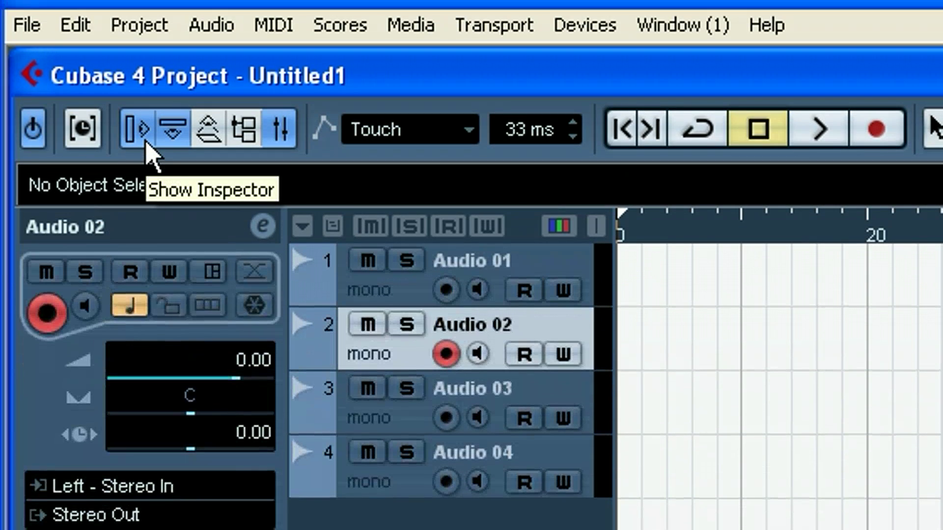
- Hide and re-show the Inspector for Audio 02, then open the Mixer with F3
left_click(147, 144)
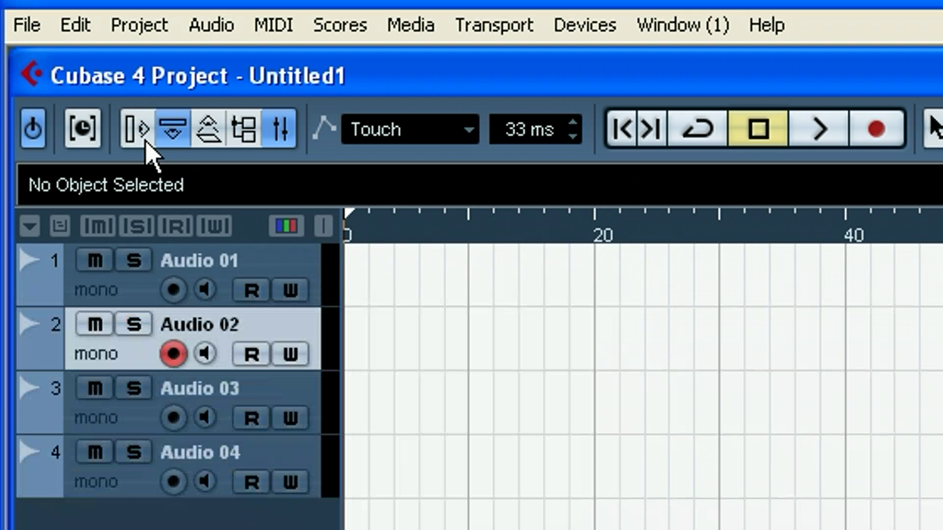
left_click(147, 144)
left_click(147, 143)
left_click(147, 144)
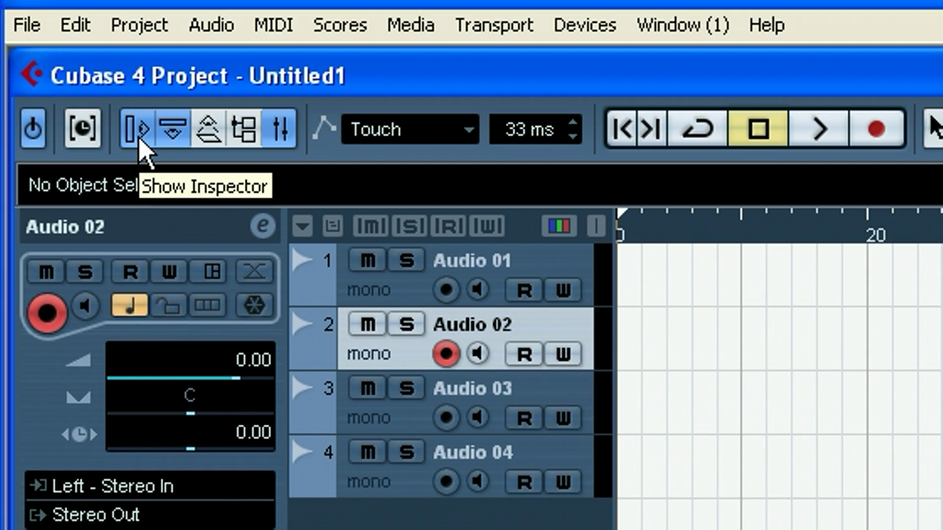
left_click(140, 140)
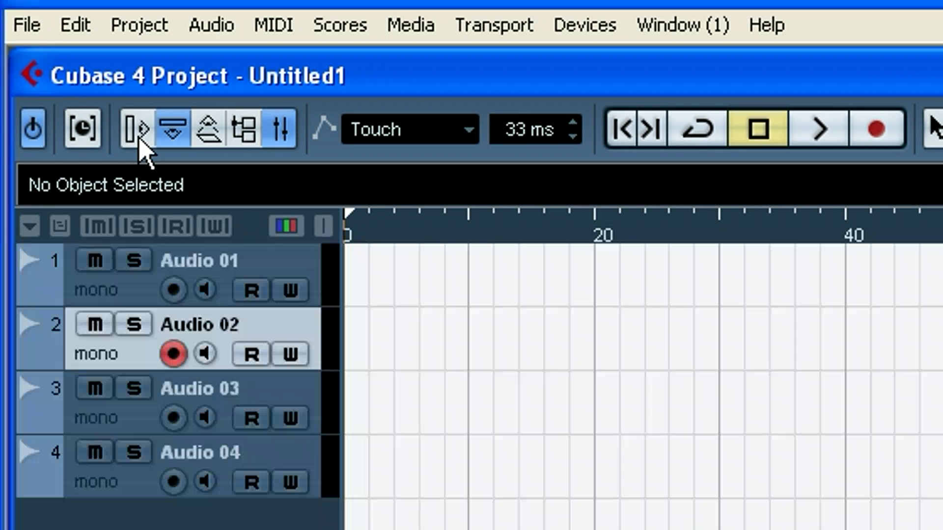
left_click(139, 140)
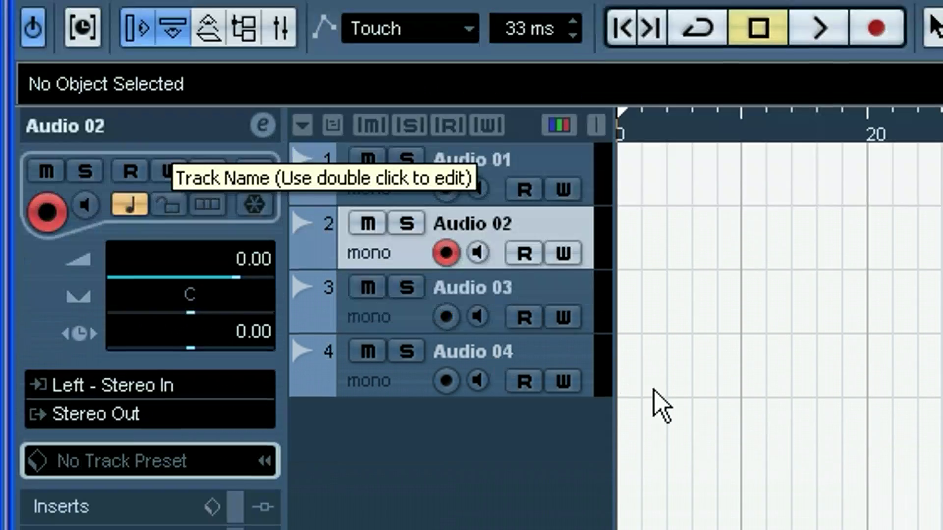
key("F3")
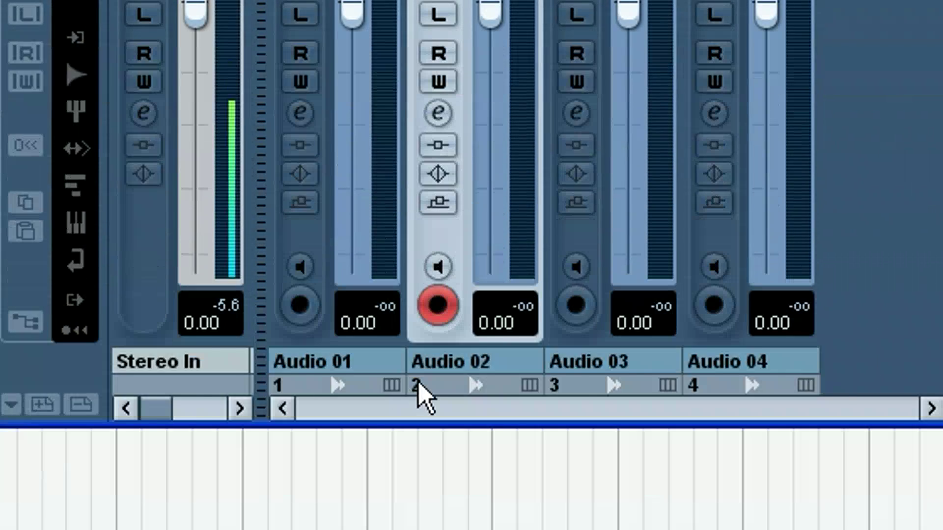
- Set the inputs of Audio 01–04 to Bass, Guitar, Drums and Mono In 4 respectively
left_click(258, 153)
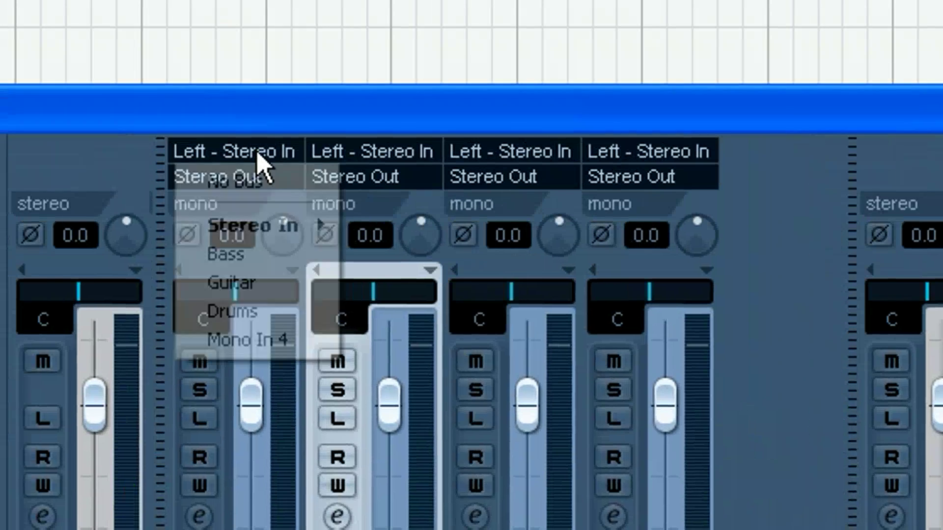
left_click(284, 262)
left_click(387, 158)
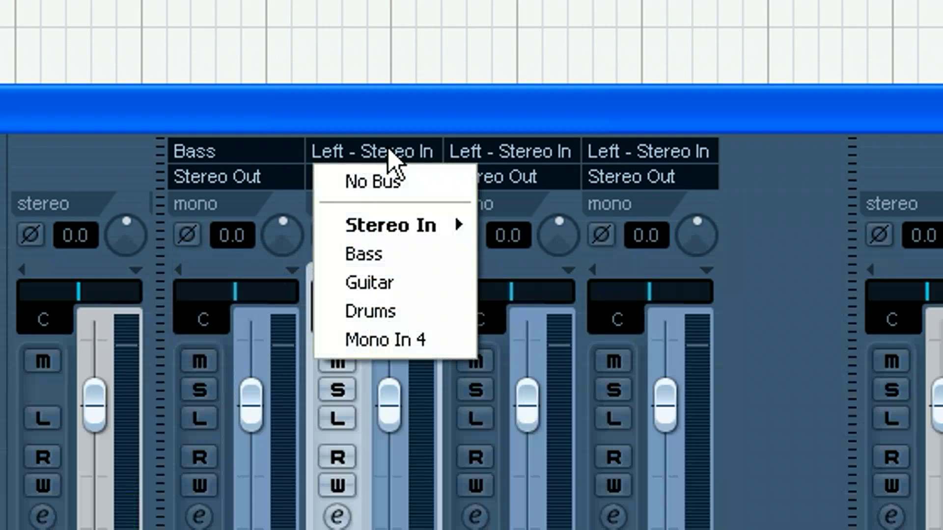
left_click(381, 284)
left_click(540, 152)
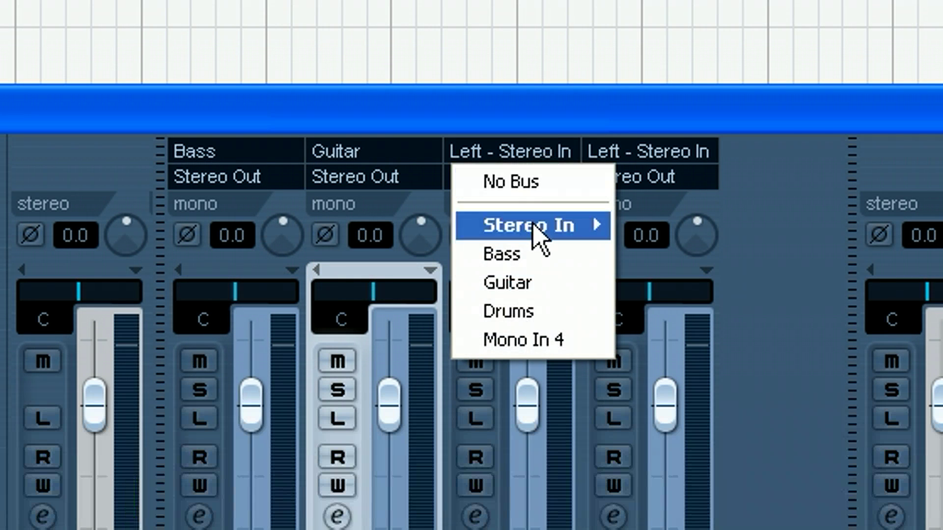
left_click(539, 323)
left_click(657, 154)
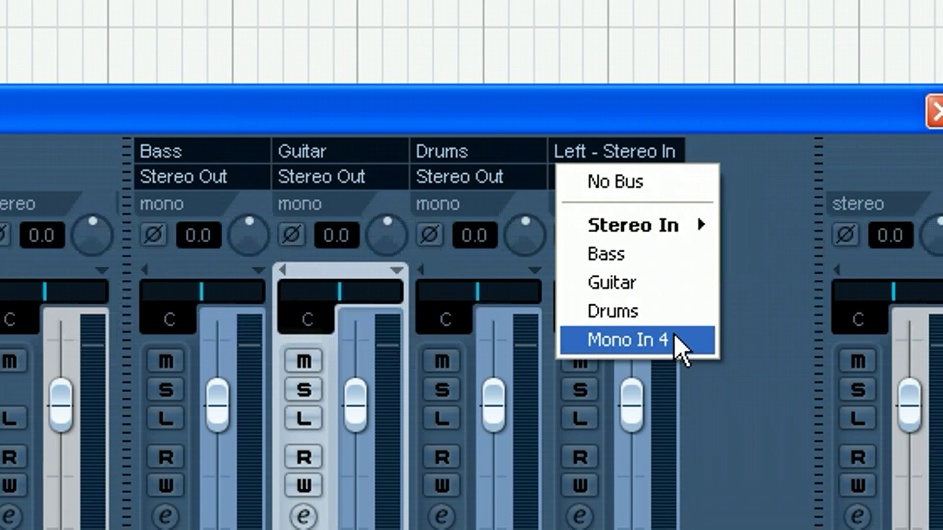
left_click(674, 336)
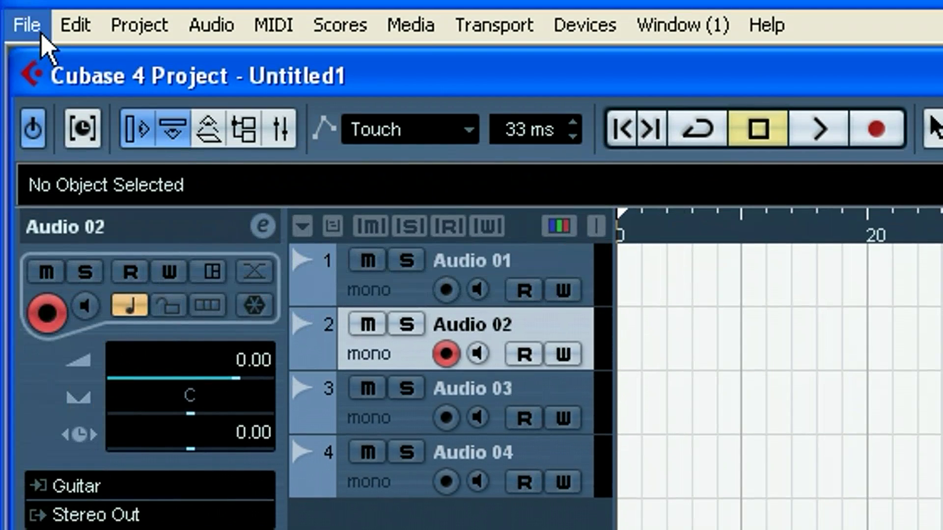
left_click(44, 41)
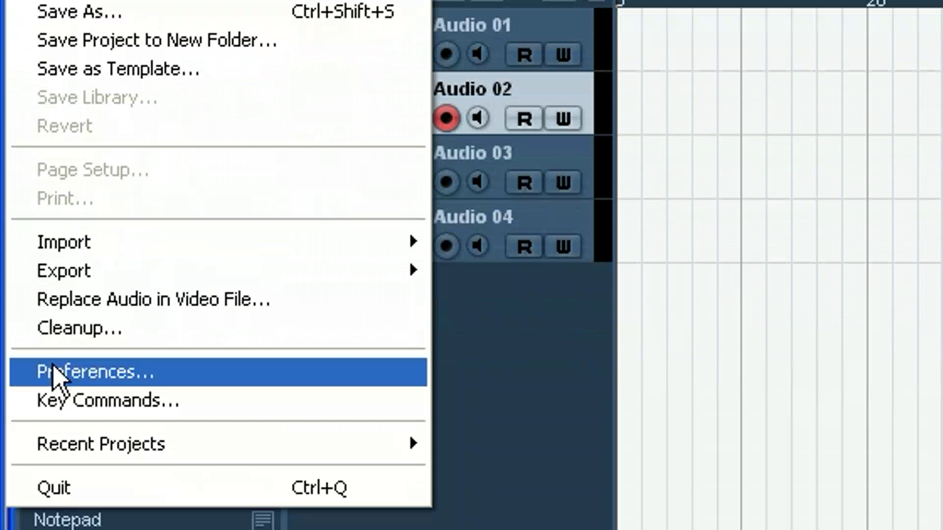
left_click(59, 529)
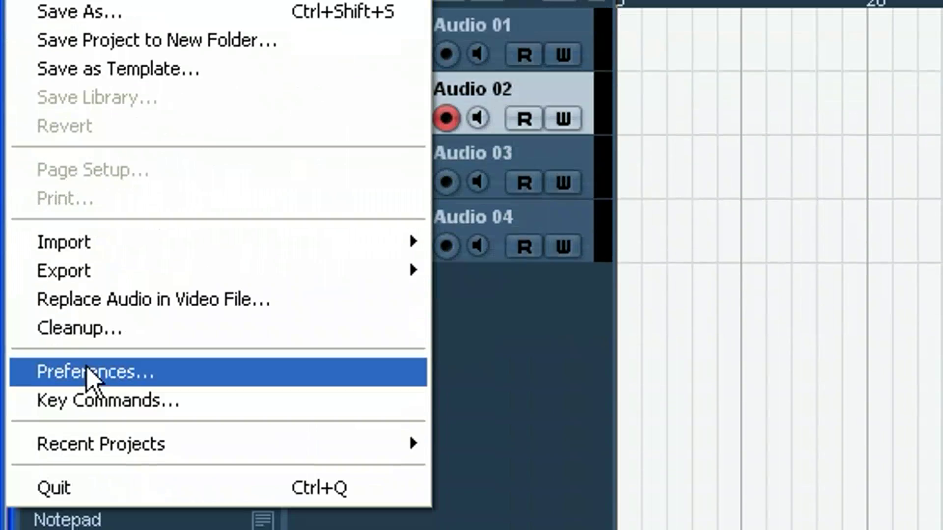
left_click(88, 369)
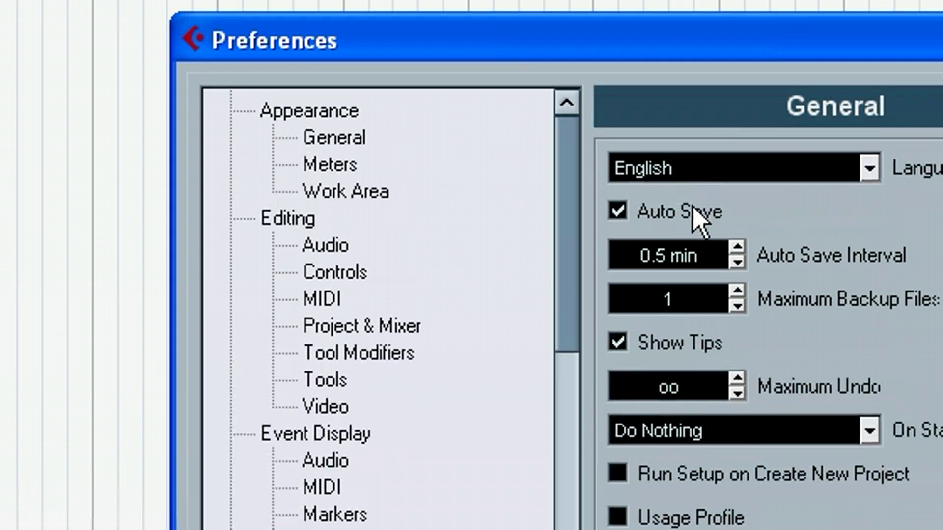
left_click(690, 216)
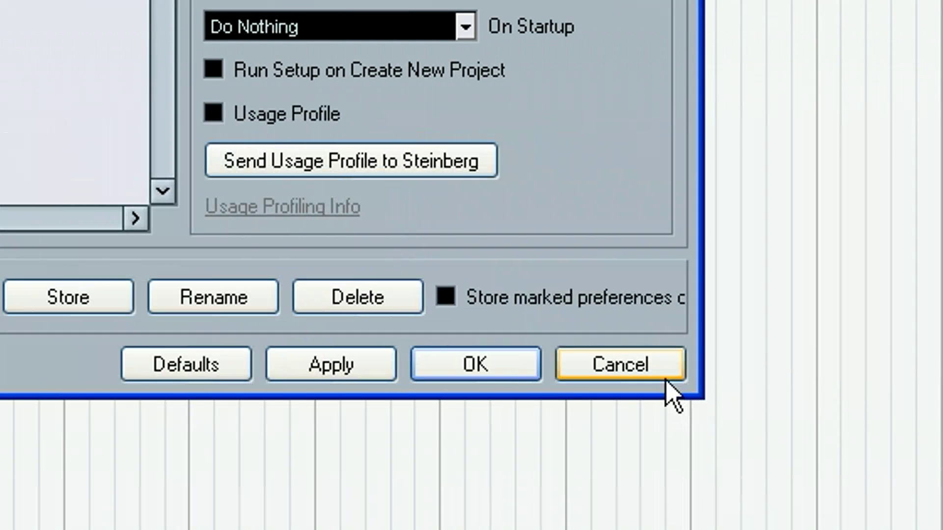
left_click(664, 379)
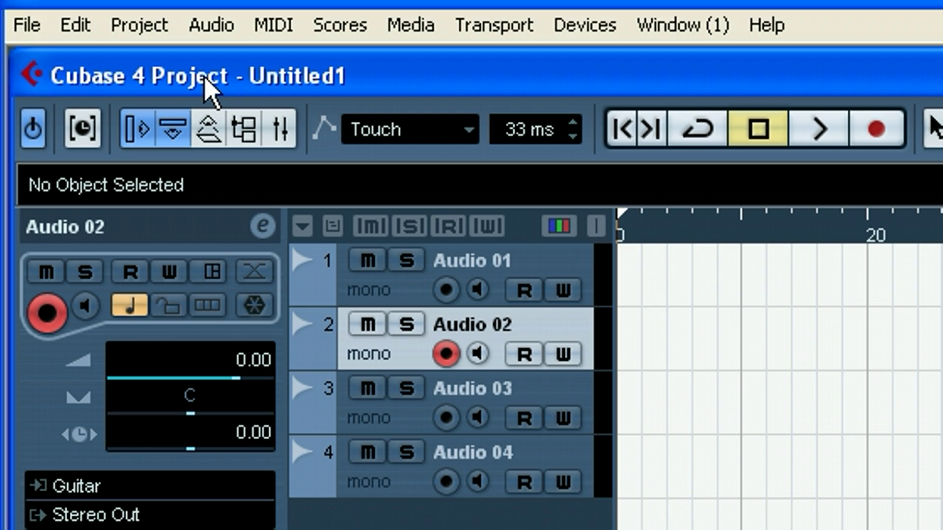
- Save the project as Song.cpr, a Cubase Project File, using Save As
left_click(19, 25)
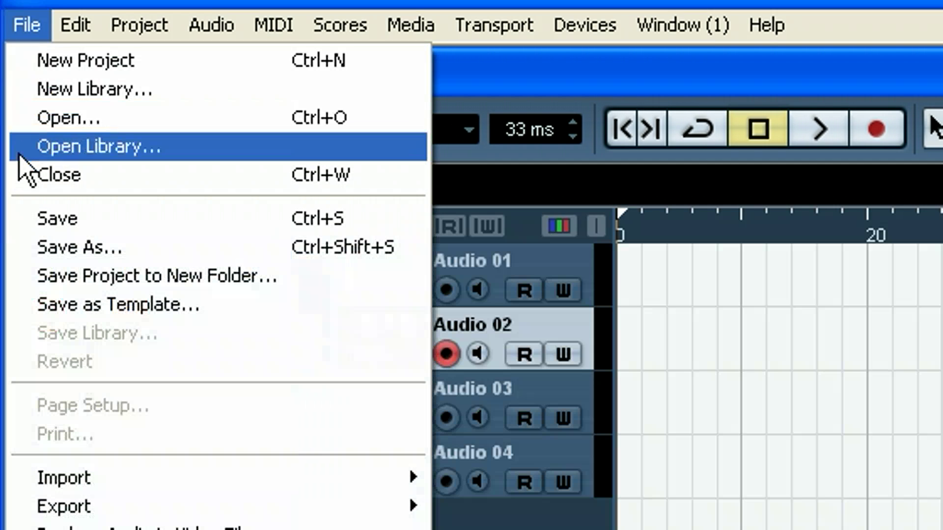
left_click(34, 227)
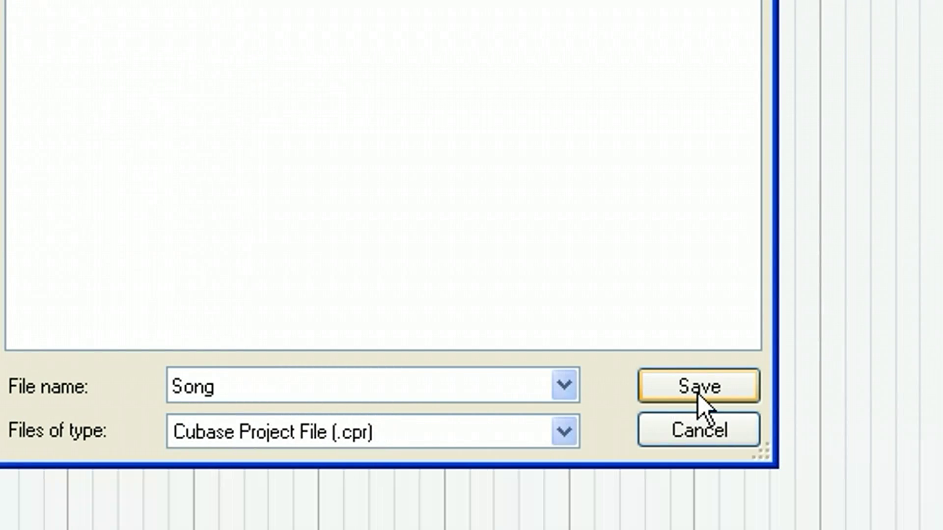
left_click(699, 387)
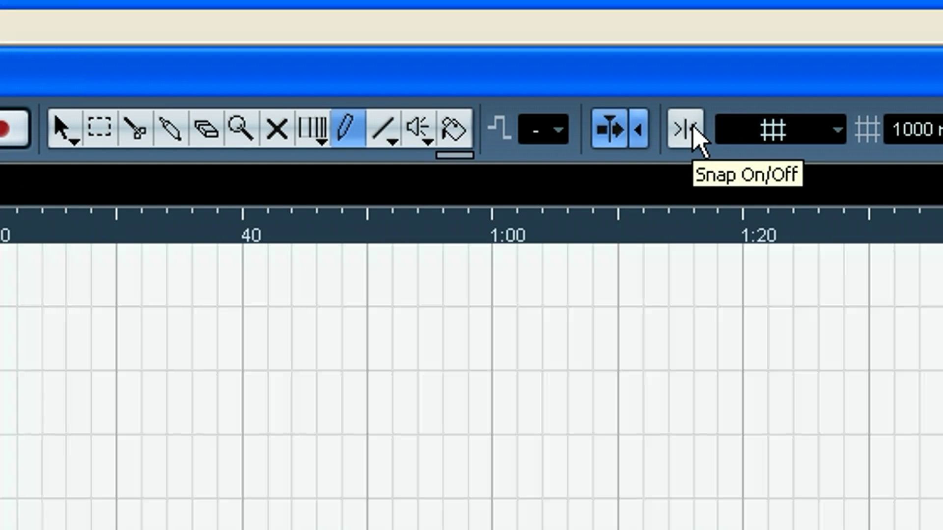
- Enable snapping with Grid as the snap type and switch to the Object Selection tool
left_click(693, 126)
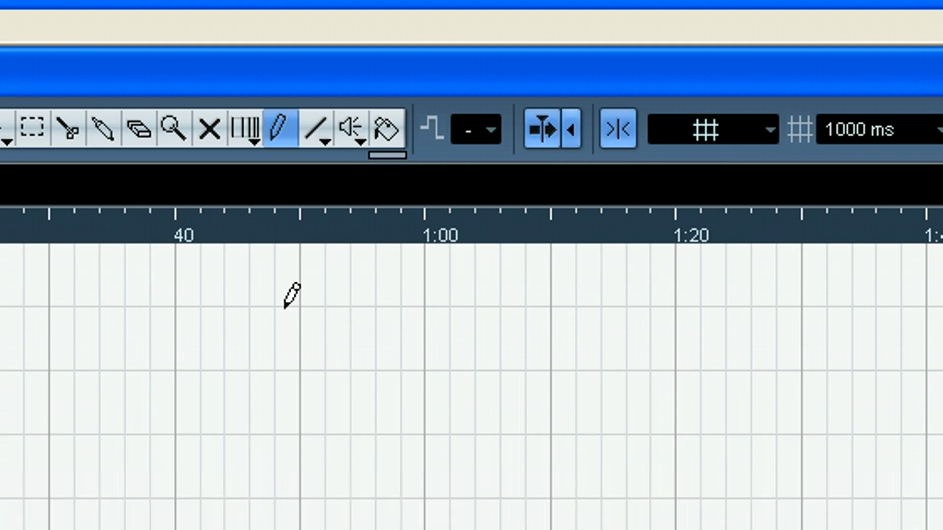
left_click(376, 127)
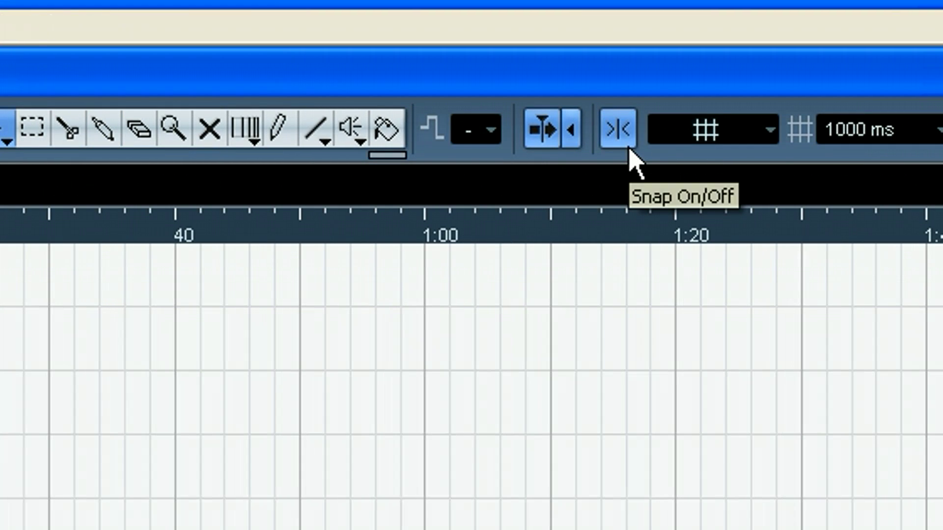
left_click(690, 139)
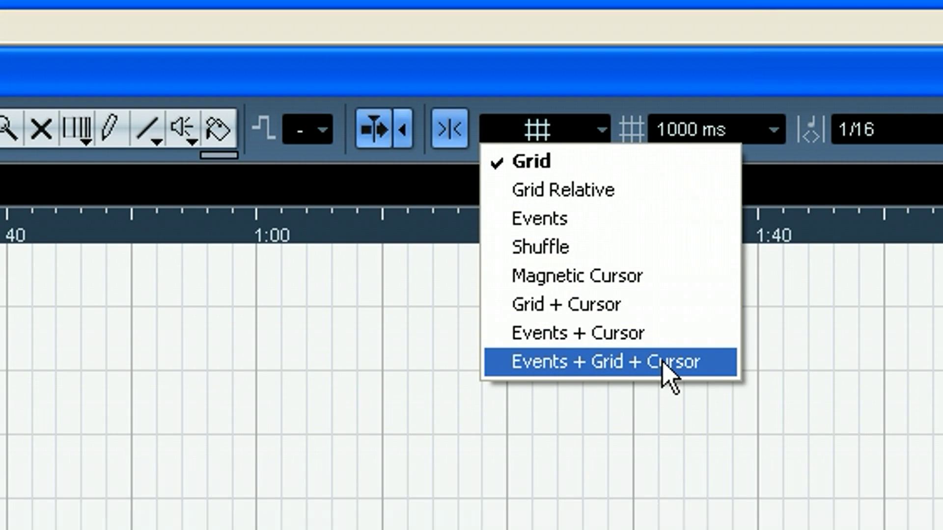
left_click(670, 97)
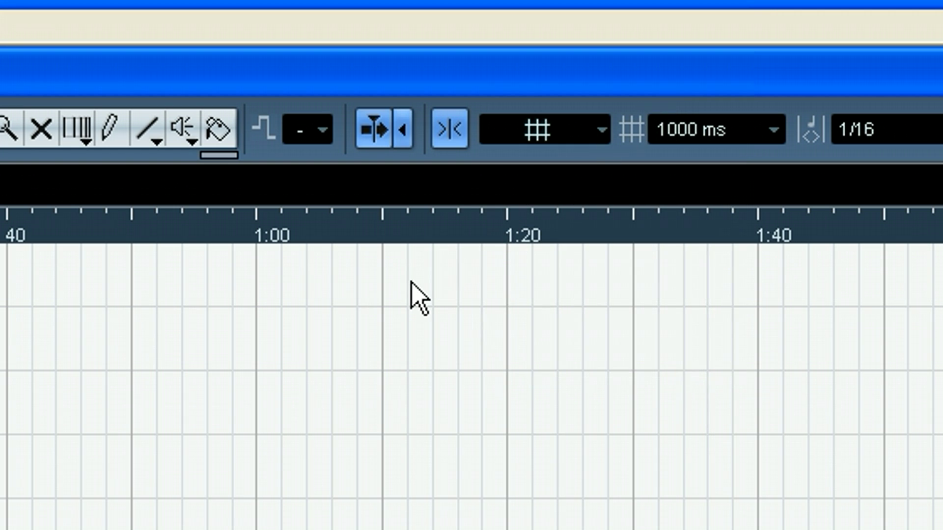